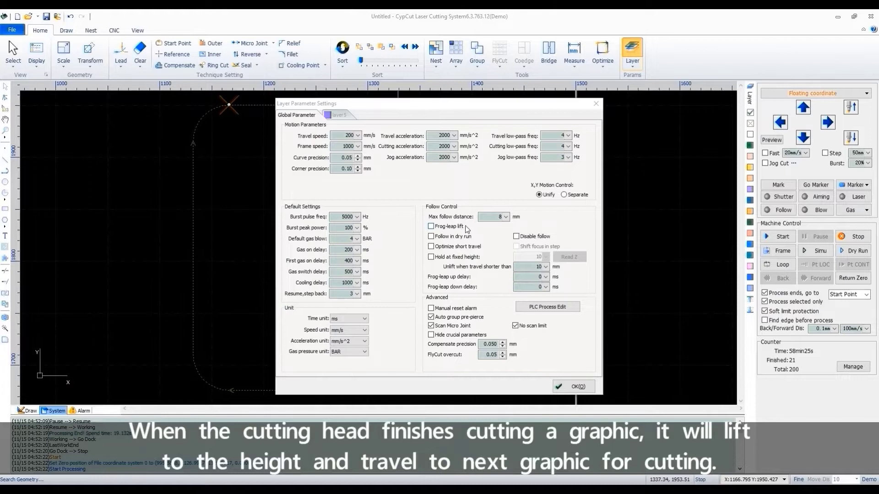
Look over layer5's own cutting parameters, then return to the Global Parameter settings
left_click(339, 115)
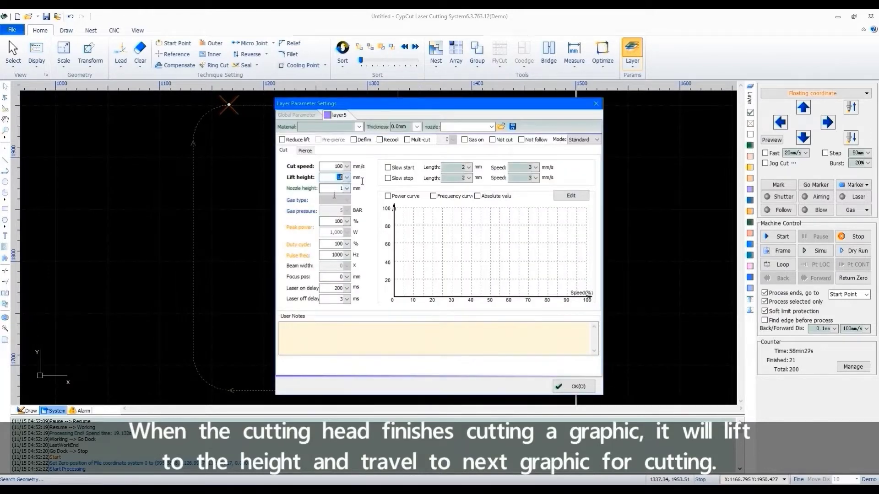
left_click(312, 115)
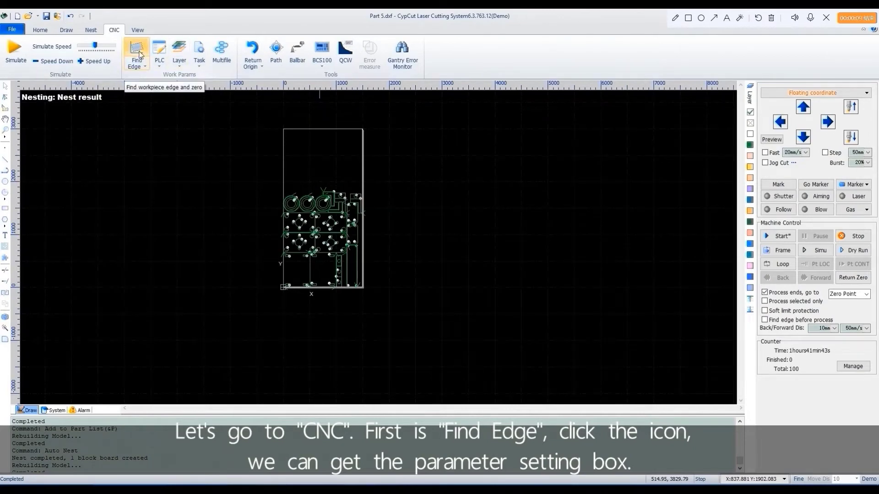
Enter a 1500 × 3000 mm plate size with 10 mm X and Y margins for edge finding
left_click(137, 52)
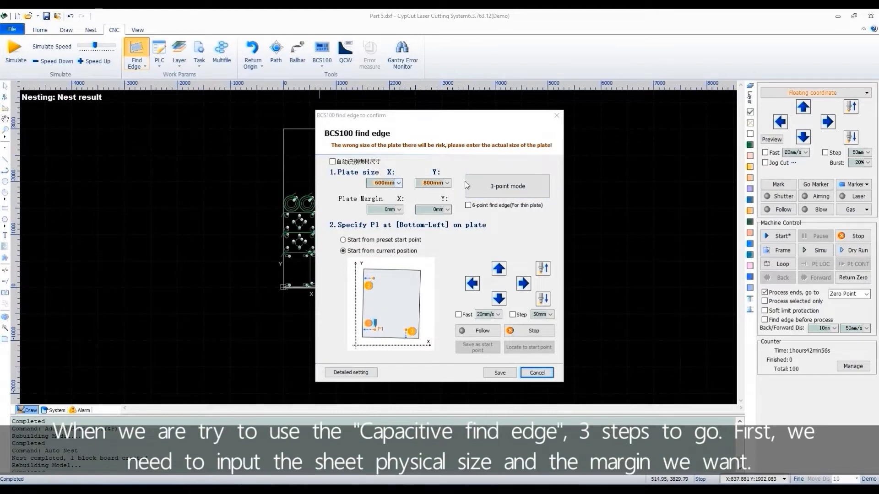
left_click(427, 188)
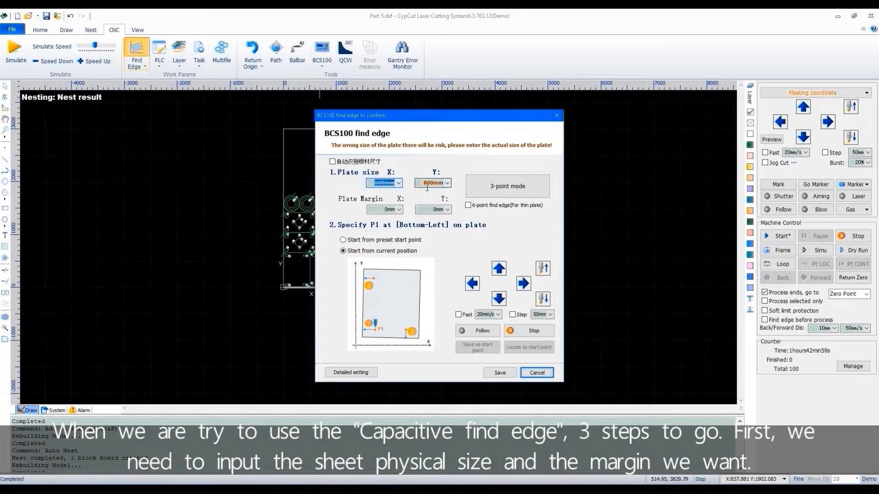
type("1500")
key("Tab")
type("3000")
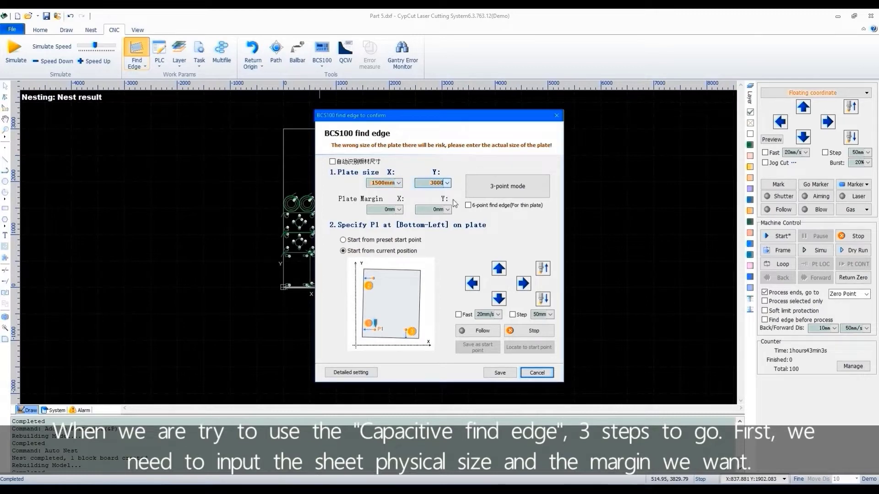
key("Tab")
type("10")
key("Tab")
type("10")
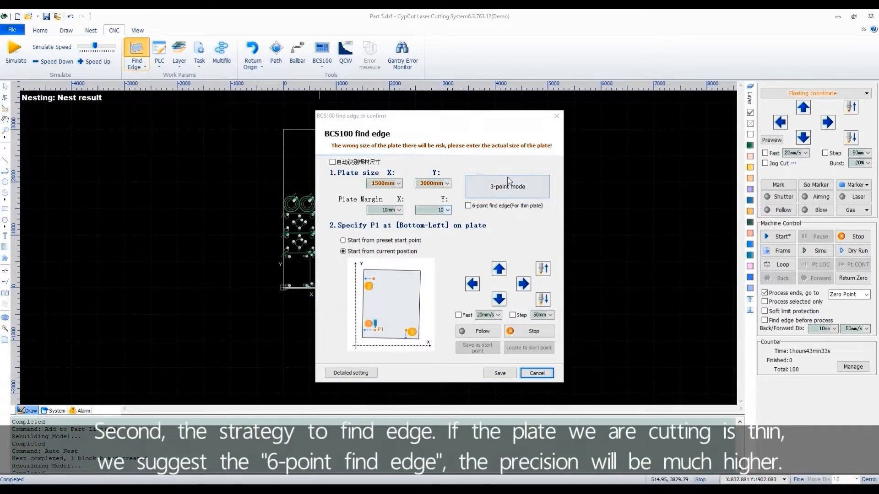
Switch to 6-point edge finding past the 3-point warning, starting from the current position
left_click(505, 188)
left_click(438, 259)
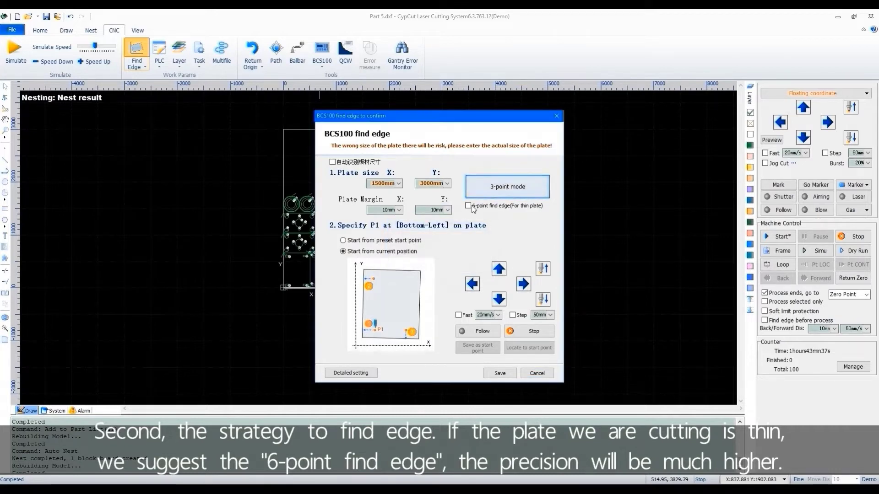
left_click(522, 208)
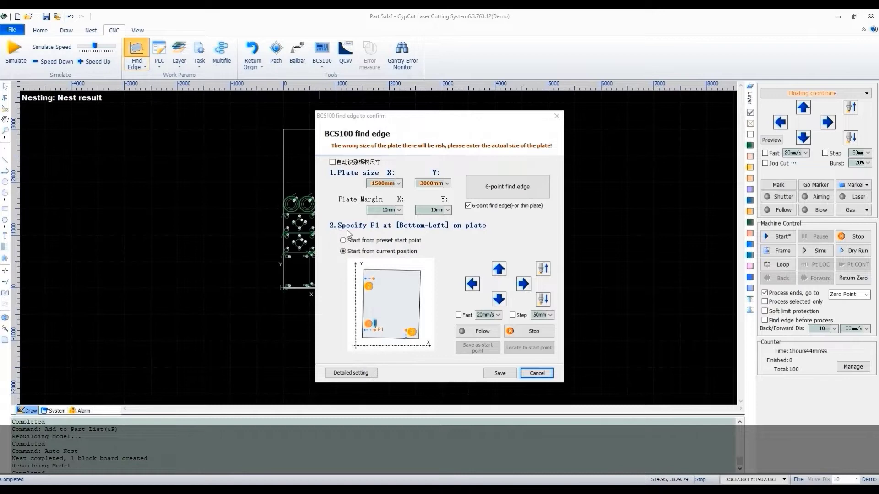
left_click(345, 241)
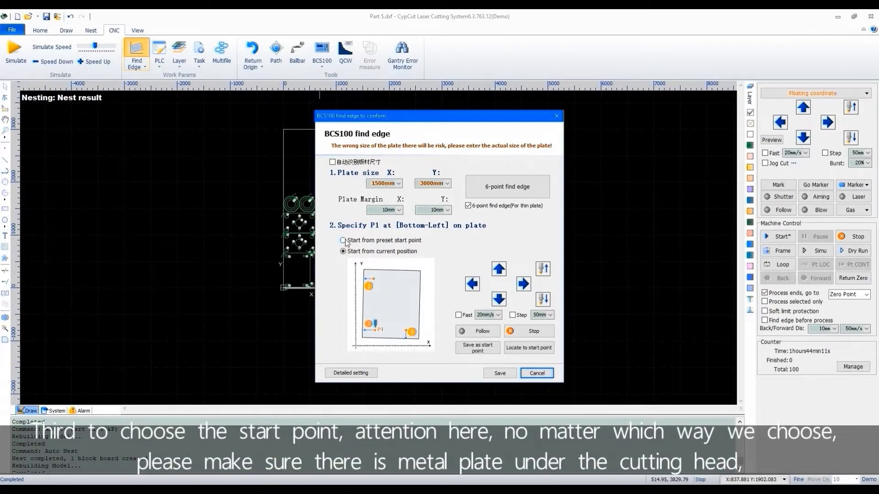
left_click(343, 252)
left_click(343, 240)
left_click(343, 252)
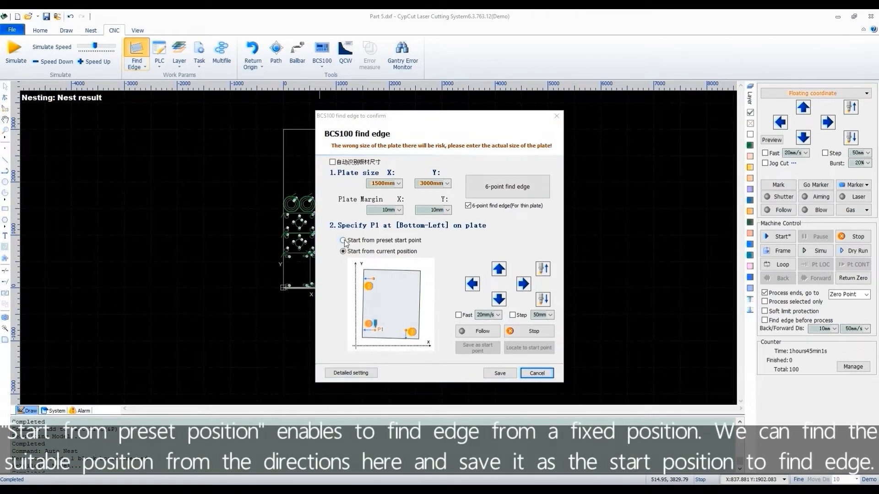
Start edge finding from a preset point, jog the head into place, and turn on following
left_click(343, 240)
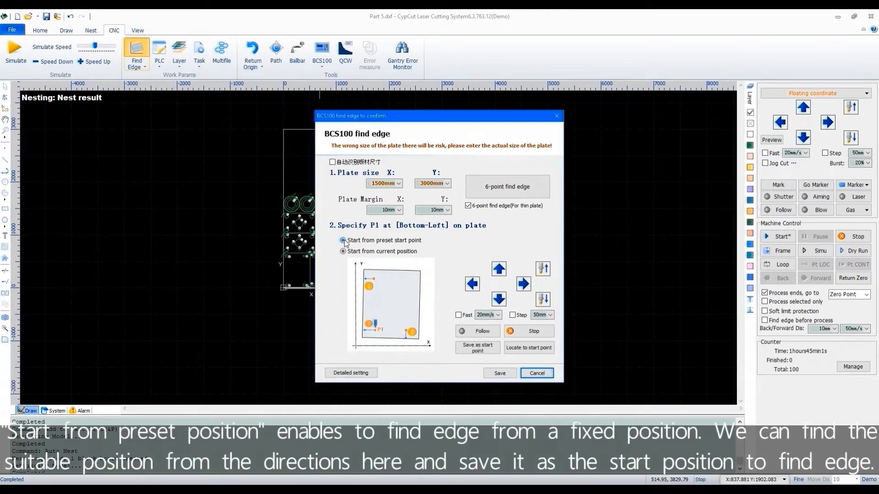
left_click(500, 270)
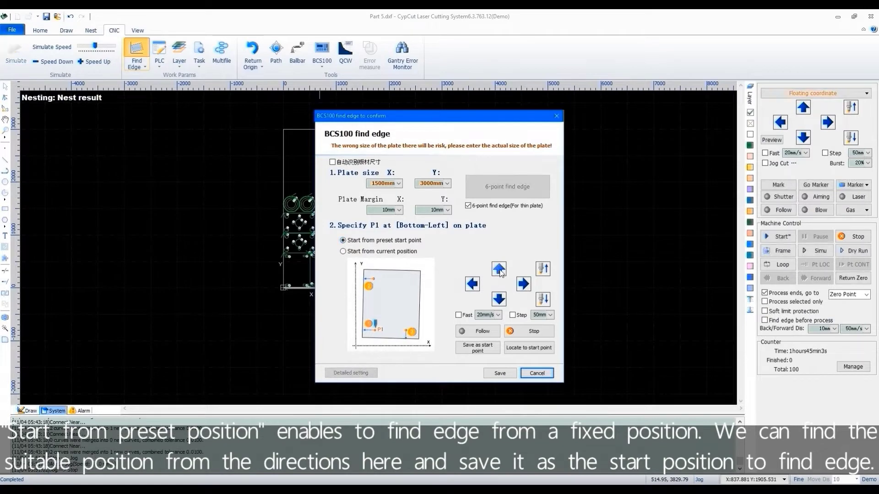
left_click(472, 283)
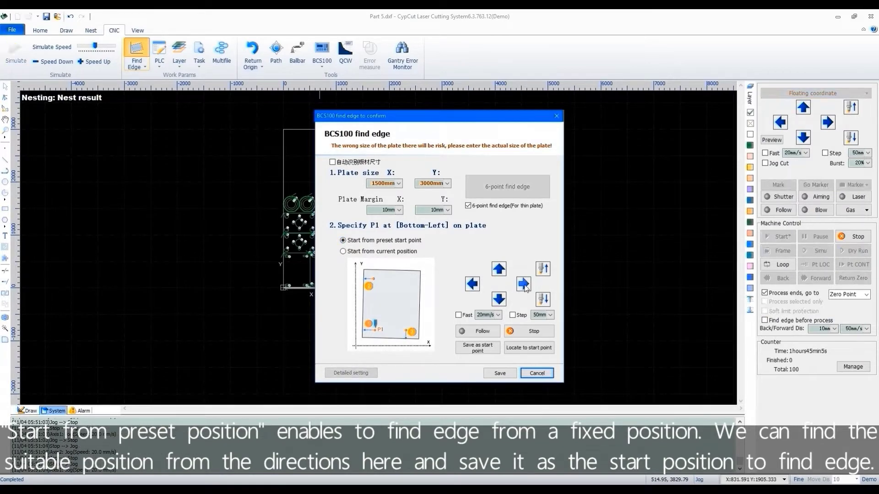
left_click(499, 270)
left_click(498, 270)
left_click(470, 286)
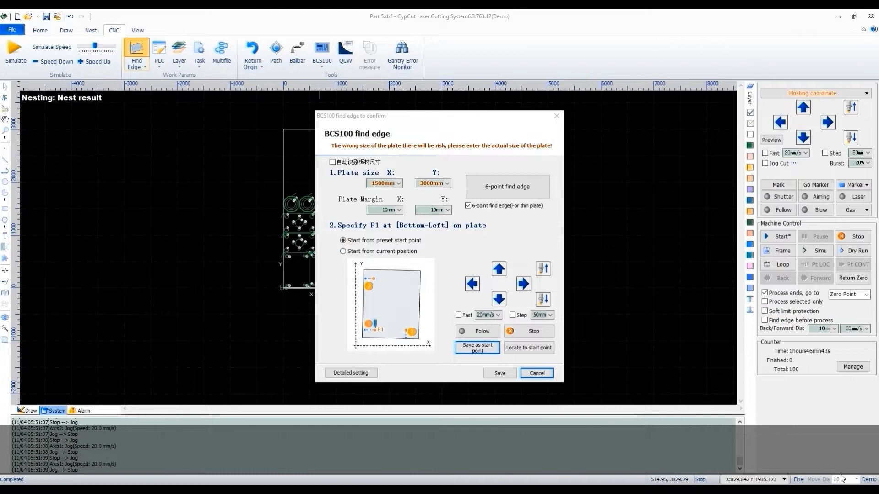
left_click(467, 334)
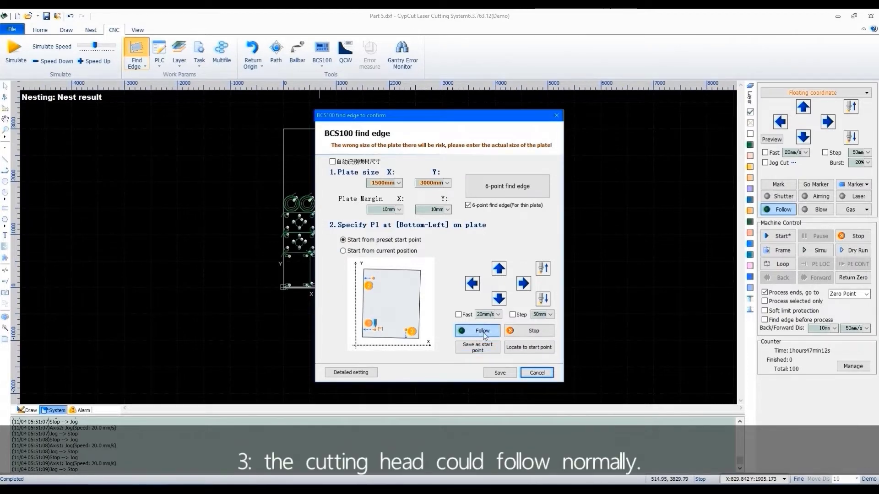
Open the detailed capacitive find edge settings, accepting the password prompt with OK
left_click(350, 373)
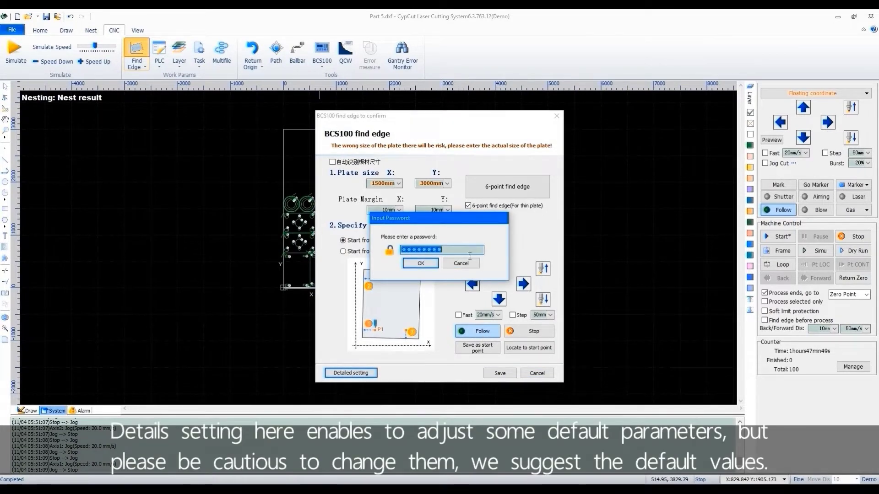
left_click(421, 265)
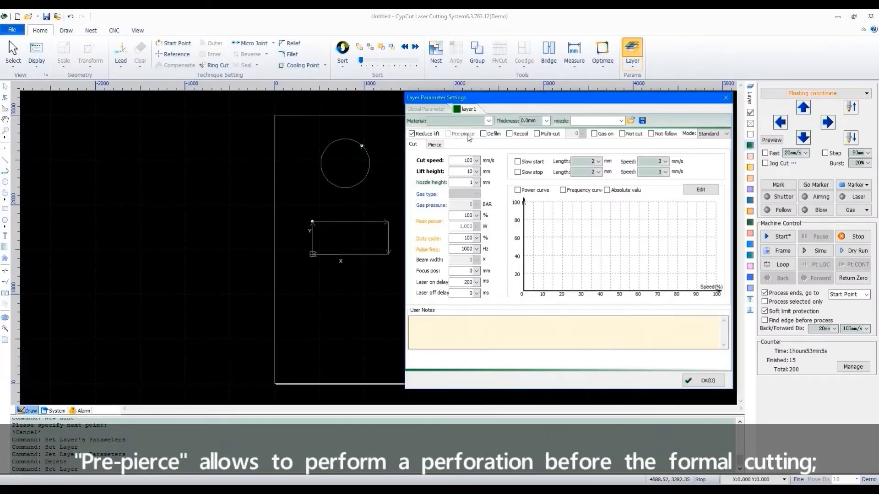
Review layer1's Pierce tab with Pre-pierce left unticked: 1-Stage piercing at 2 mm
left_click(439, 145)
left_click(424, 145)
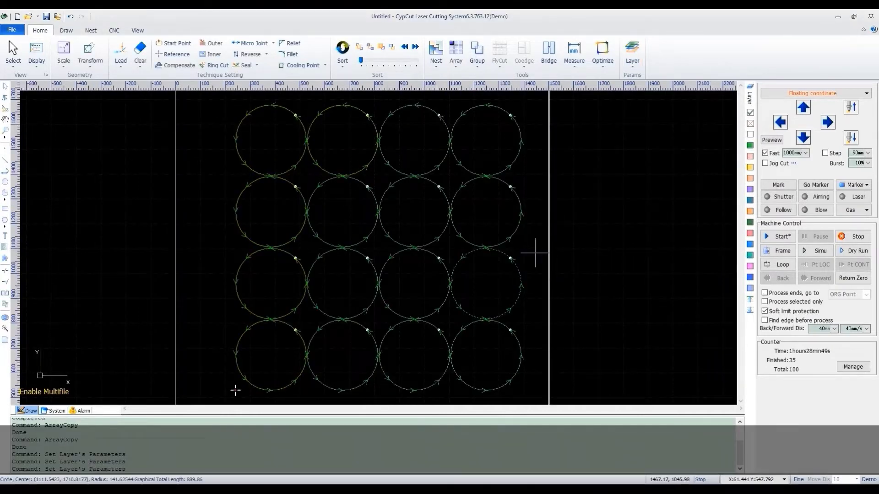
left_click(634, 49)
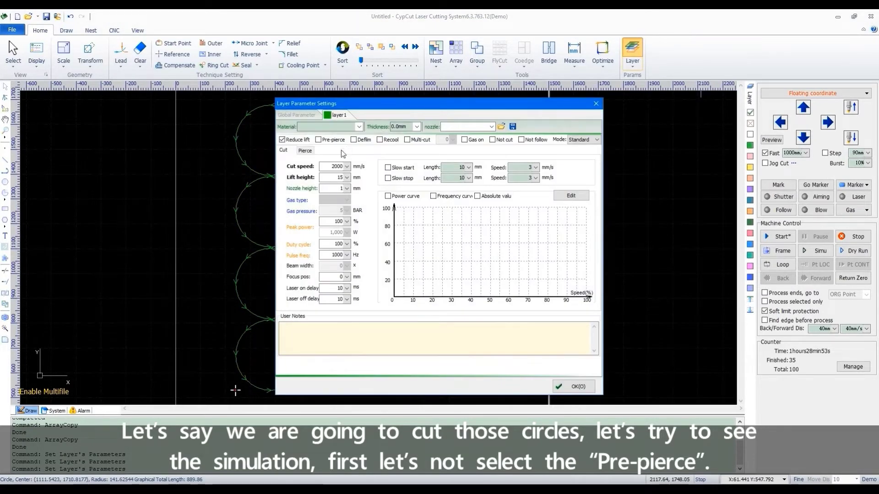
left_click(306, 151)
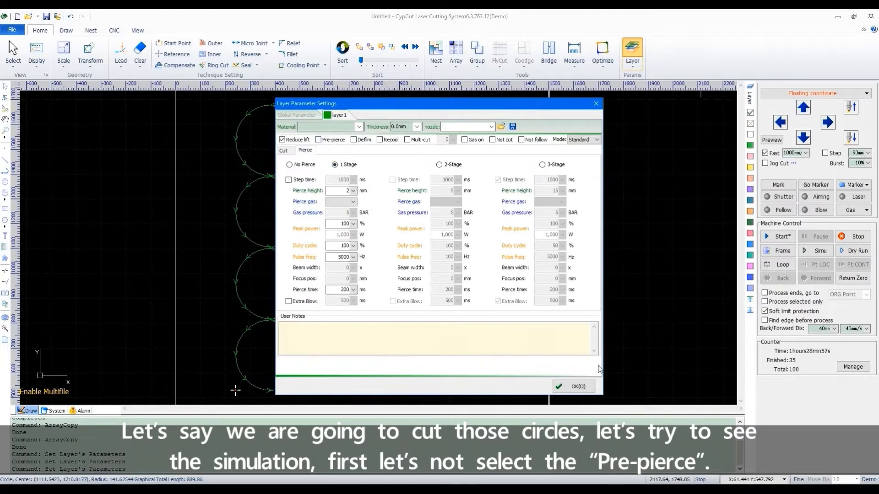
Close layer settings, run the circle grid cut, stop it near 36%, and jog the head down-left
left_click(576, 387)
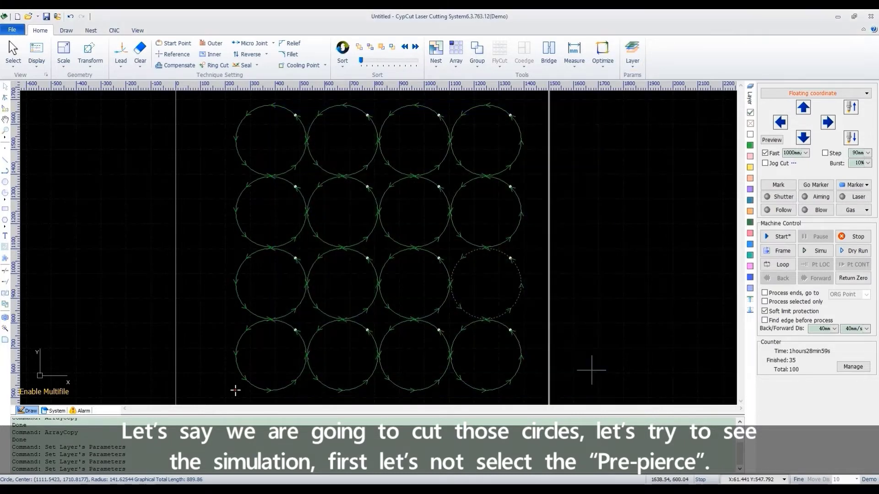
left_click(776, 237)
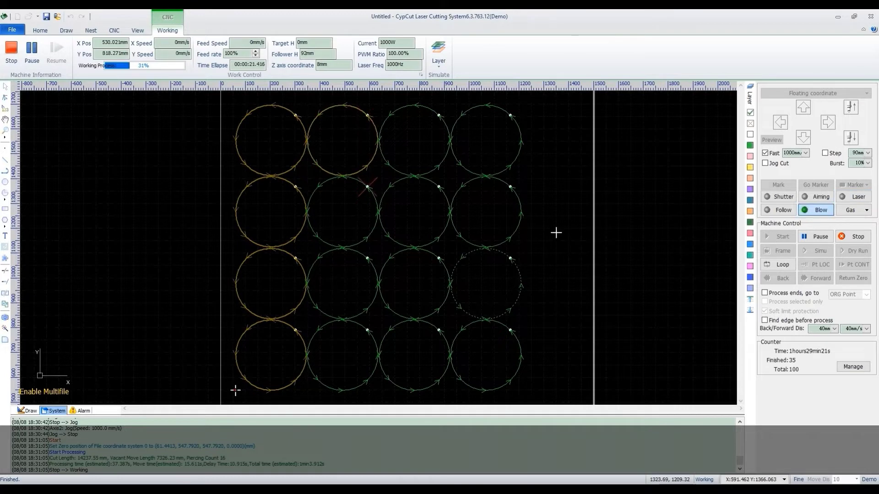
left_click(852, 236)
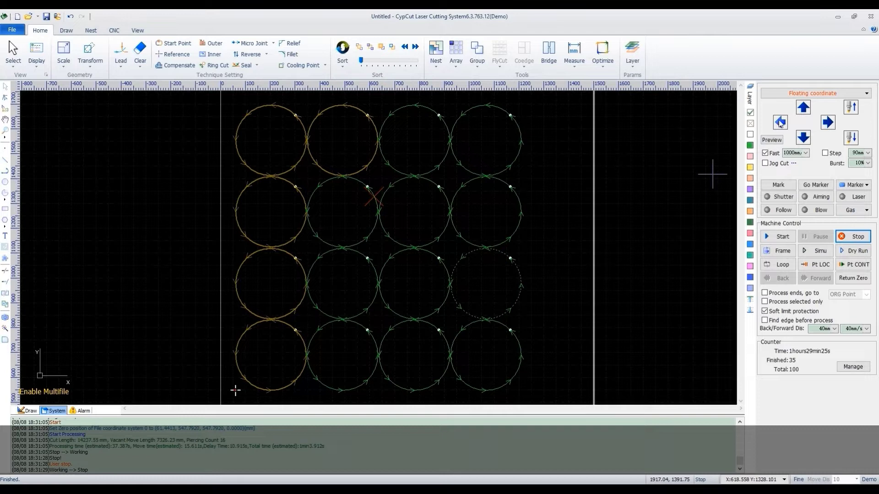
left_click(780, 122)
left_click(780, 122)
left_click(802, 137)
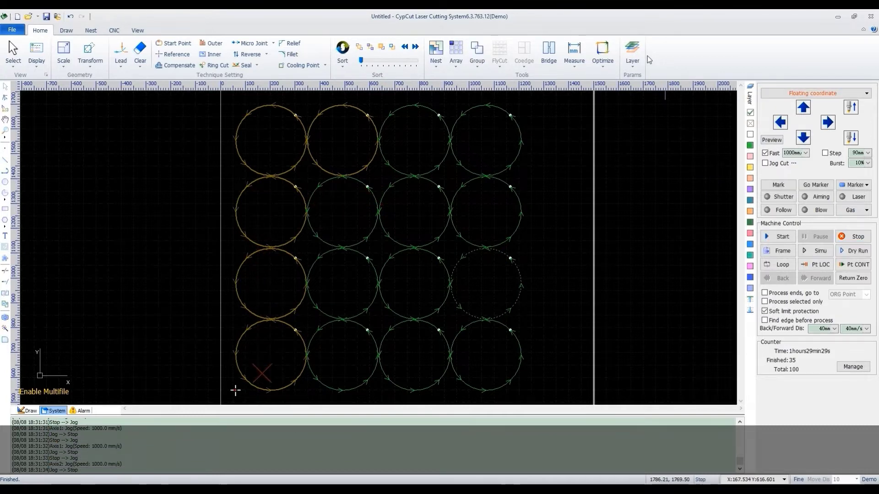
Compare layer1's 1 mm nozzle height with the pierce settings, then tick Pre-pierce
left_click(632, 50)
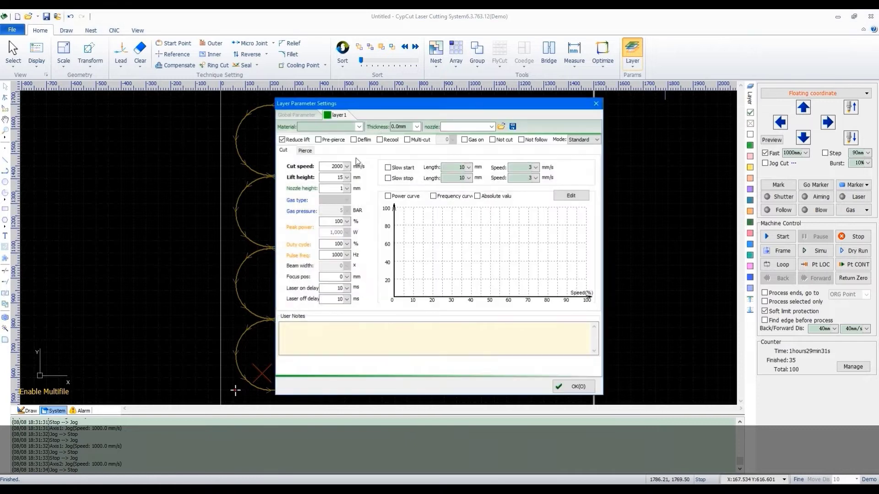
double_click(341, 190)
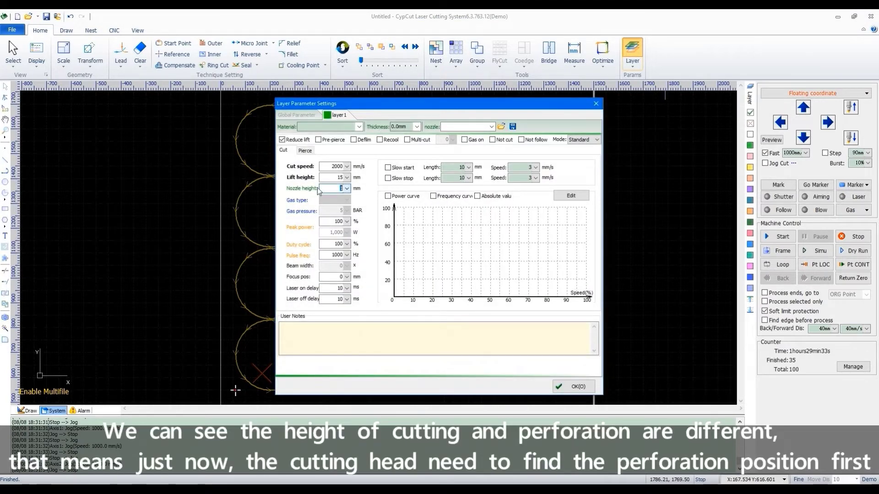
left_click(312, 150)
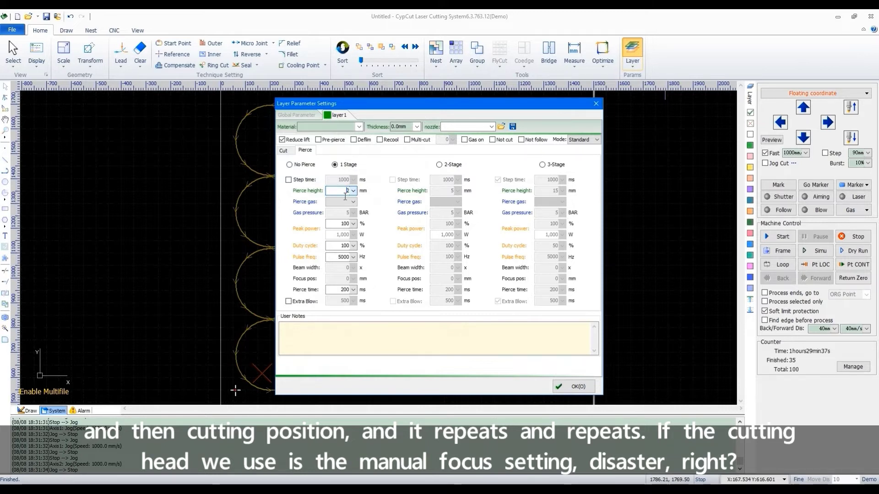
left_click(284, 150)
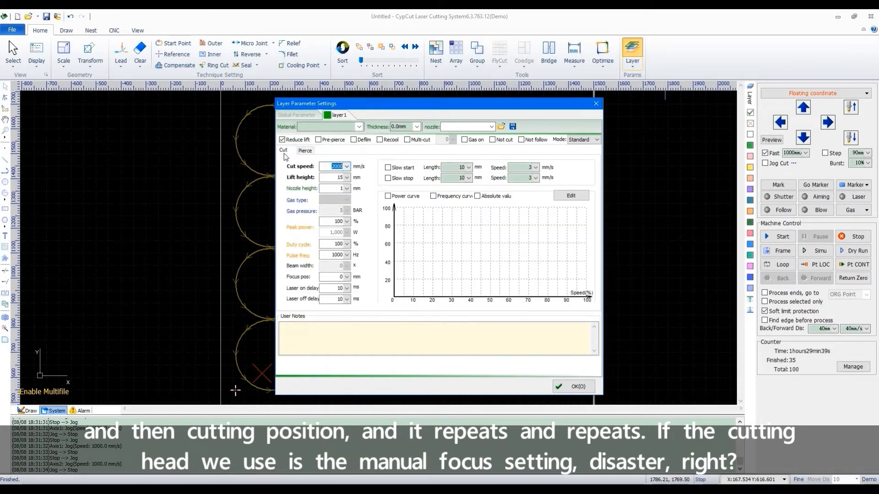
left_click(320, 141)
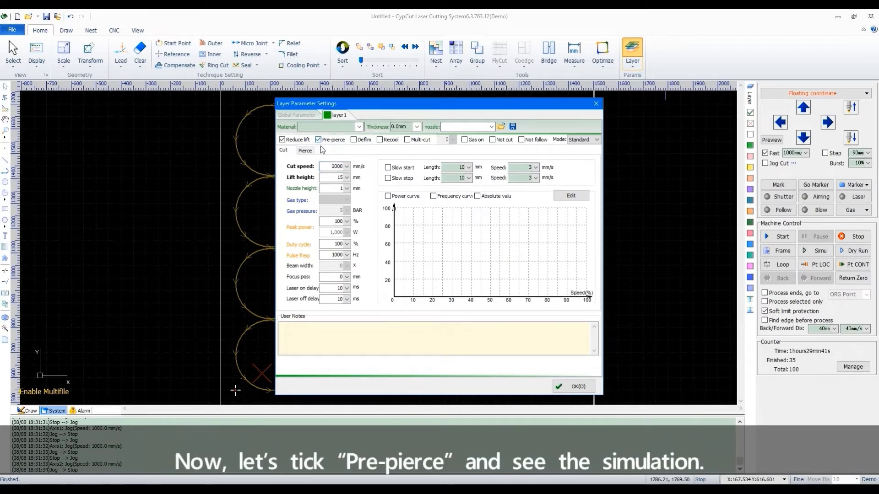
Confirm the pre-pierce change and start cutting the 4×4 circle array
left_click(578, 387)
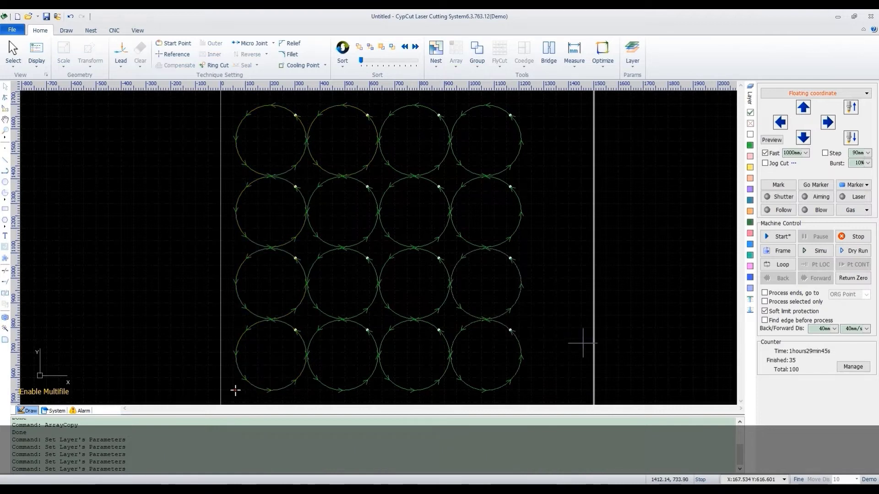
left_click(782, 237)
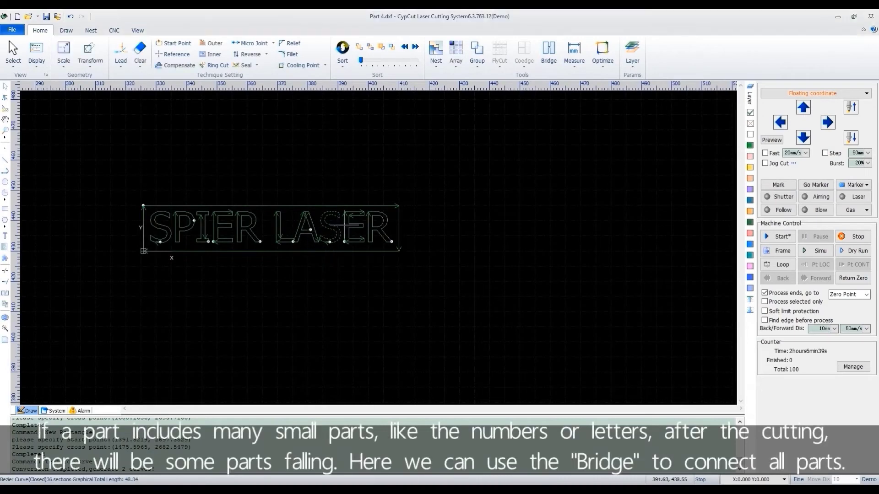
scroll(554, 268, "down", 2)
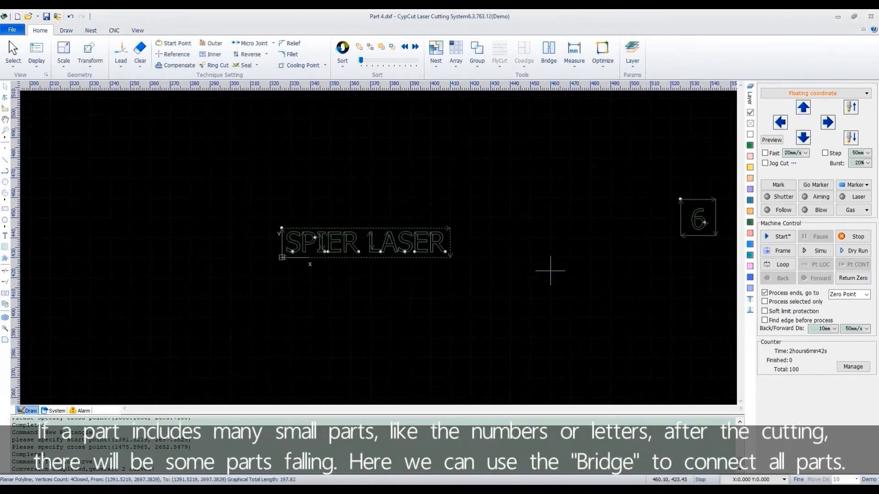
scroll(627, 236, "up", 4)
scroll(627, 235, "up", 2)
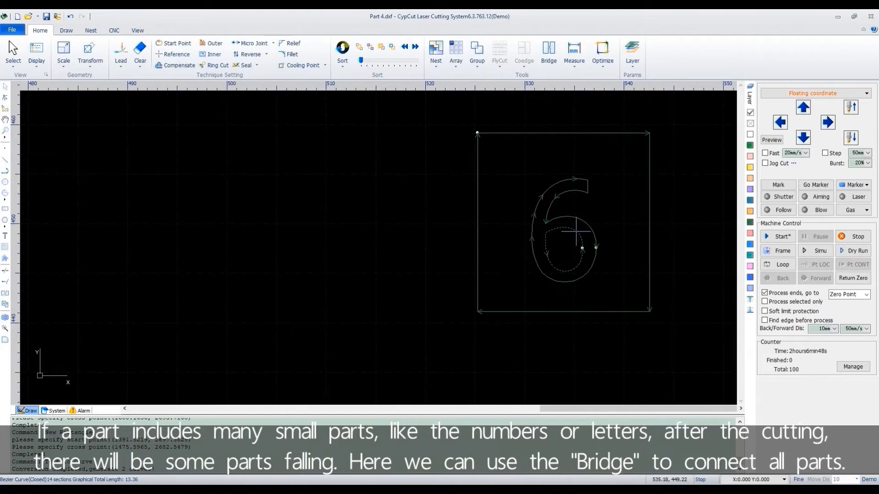
scroll(596, 249, "down", 2)
scroll(641, 197, "up", 2)
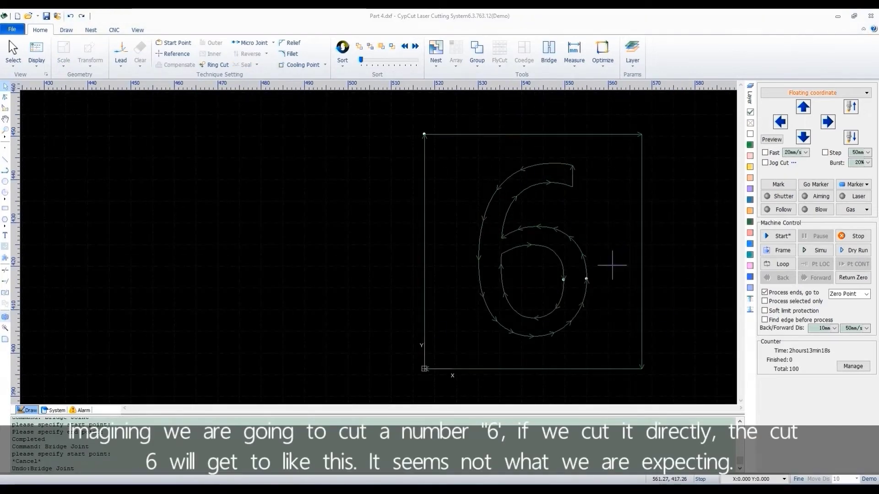
left_click_drag(614, 349, 501, 256)
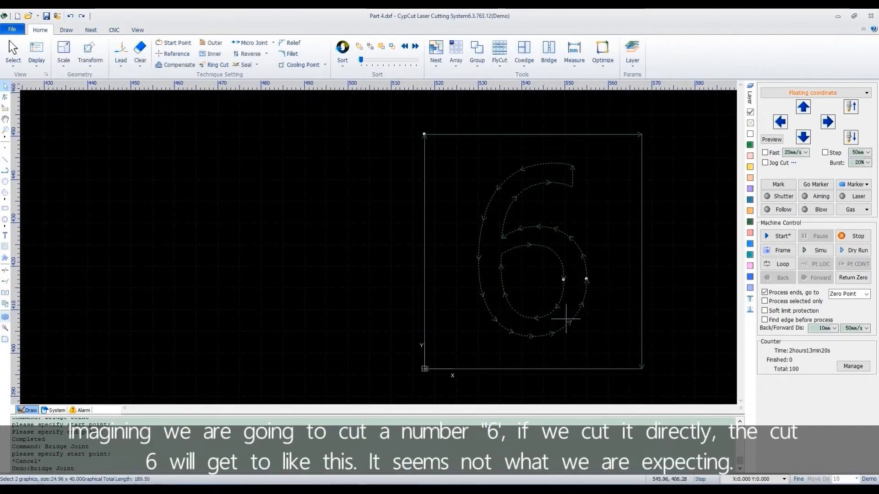
left_click(559, 257)
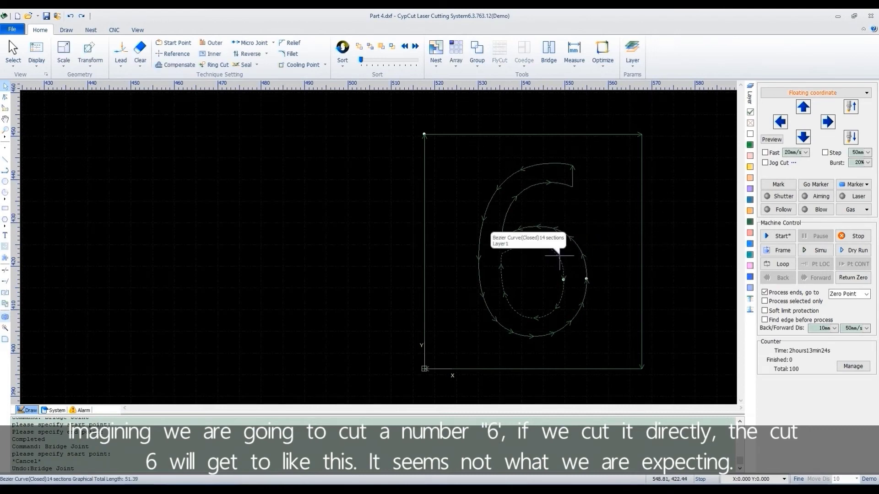
key("Delete")
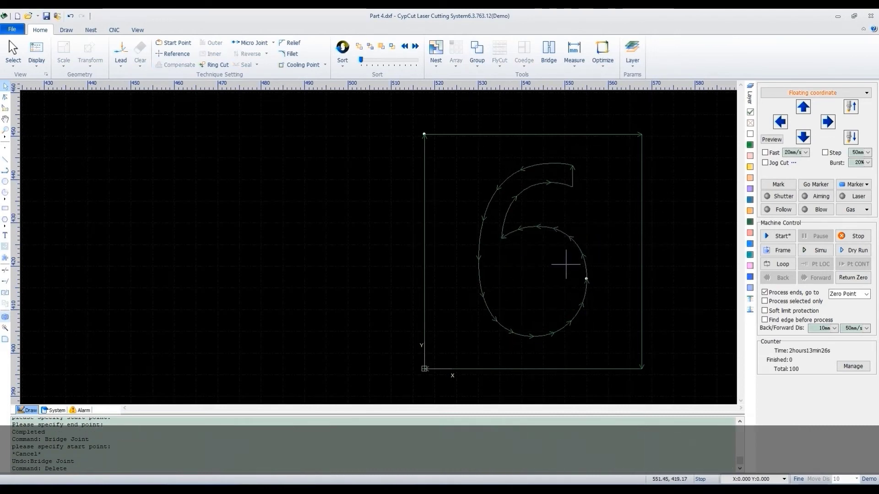
left_click(71, 17)
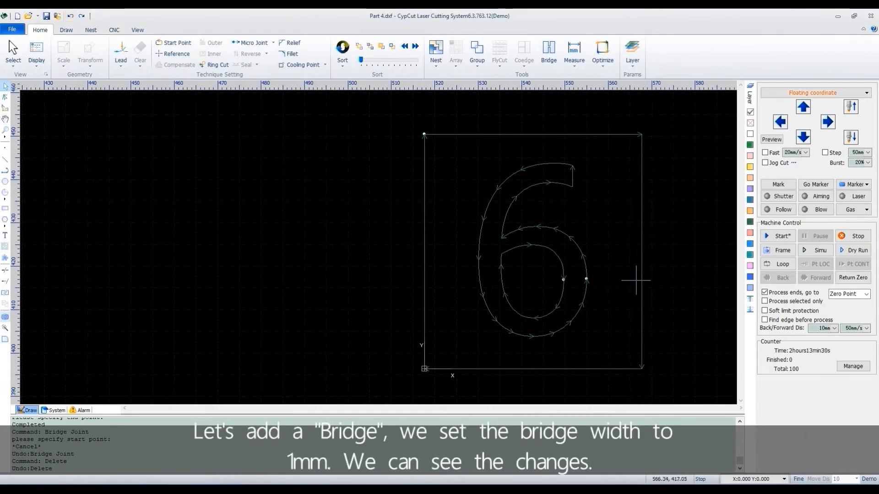
Select both contours of the 6 and place a 1 mm bridge joining them
key("ctrl+a")
left_click(548, 54)
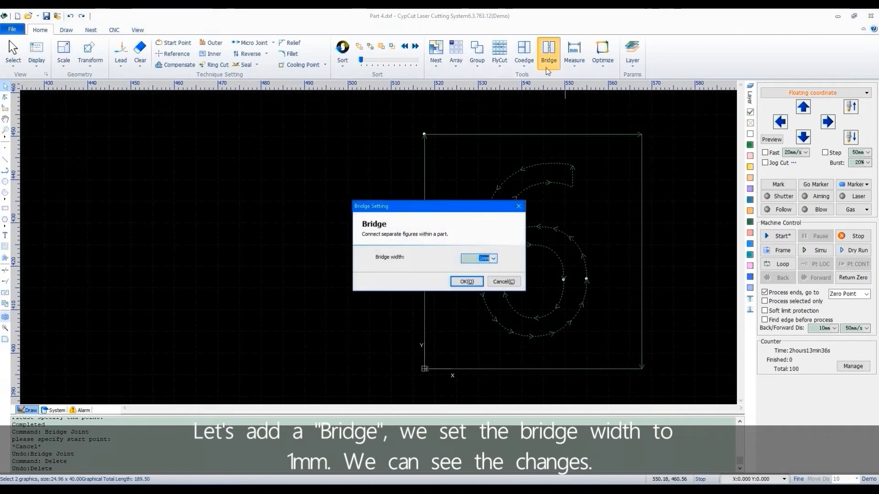
left_click_drag(475, 210, 403, 183)
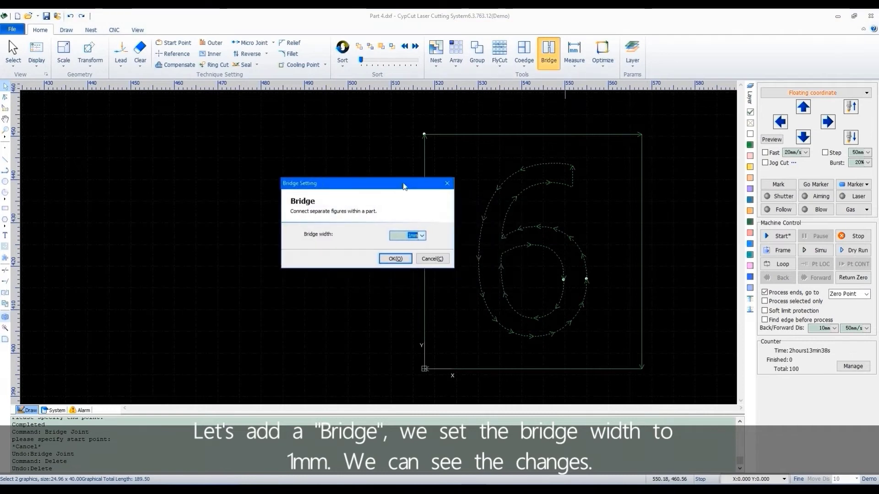
left_click(395, 255)
left_click(538, 220)
left_click(535, 254)
scroll(541, 243, "up", 3)
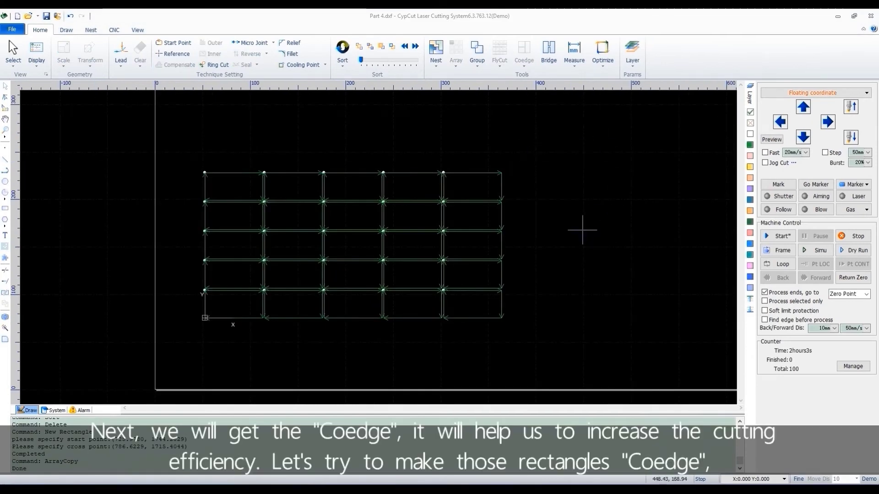
Select all 25 rectangles and attempt co-edging, which cancels since gaps exceed 0.1 mm
key("ctrl+a")
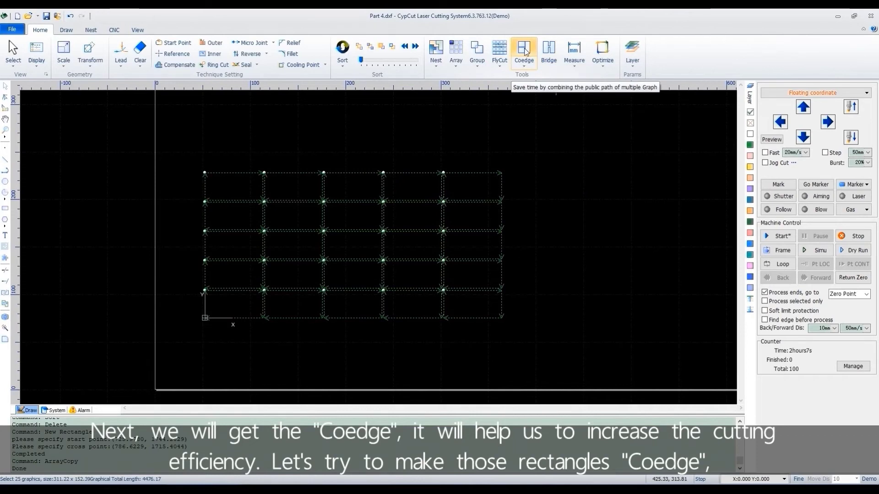
left_click(524, 68)
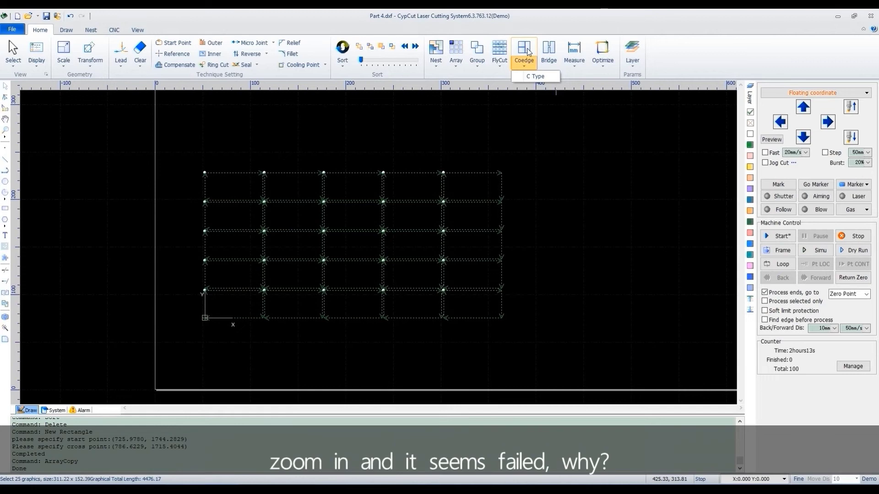
left_click(624, 261)
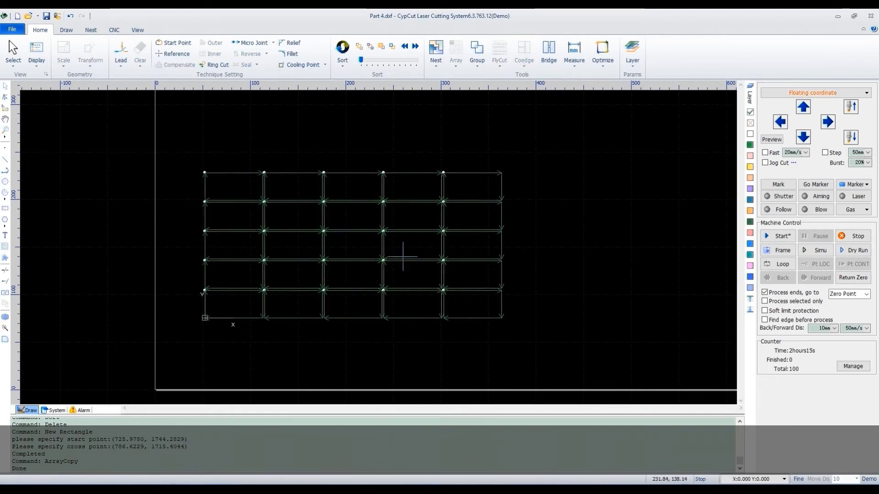
key("ctrl+a")
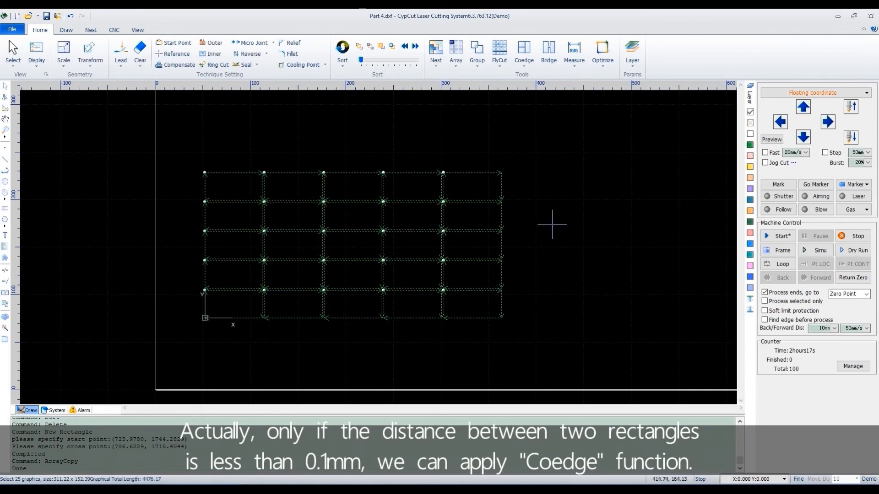
left_click(526, 52)
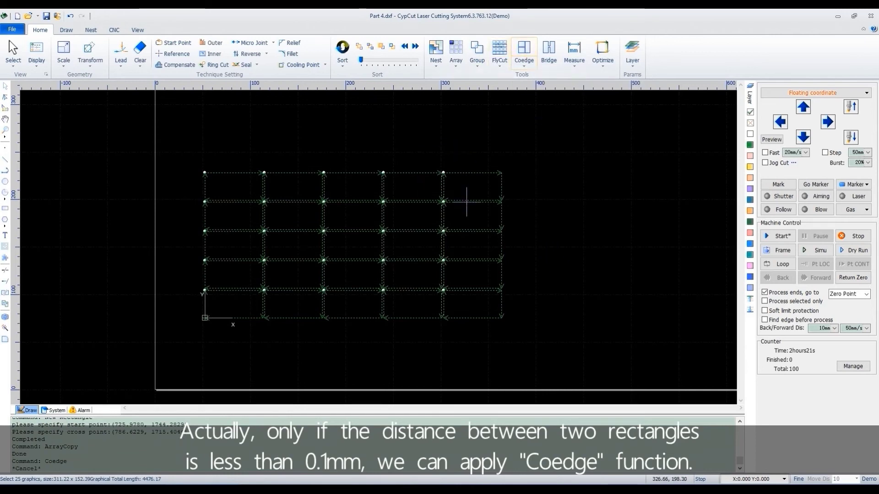
scroll(471, 205, "up", 3)
scroll(440, 205, "down", 3)
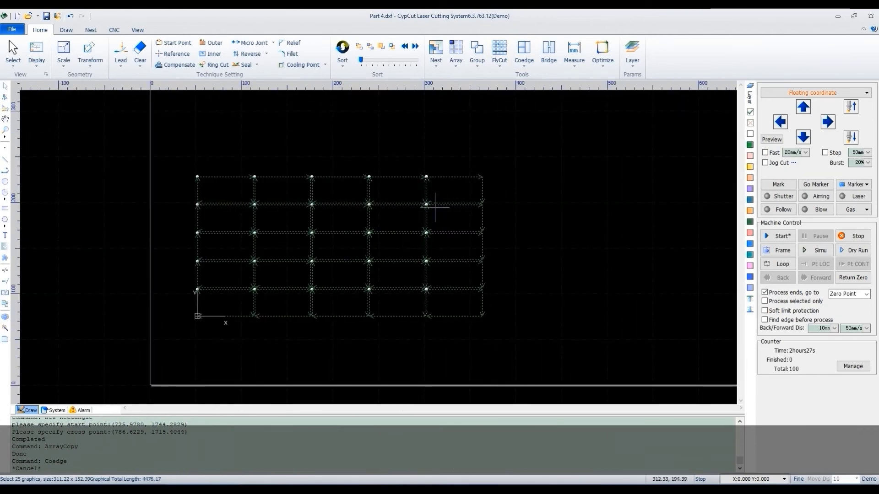
scroll(431, 211, "up", 5)
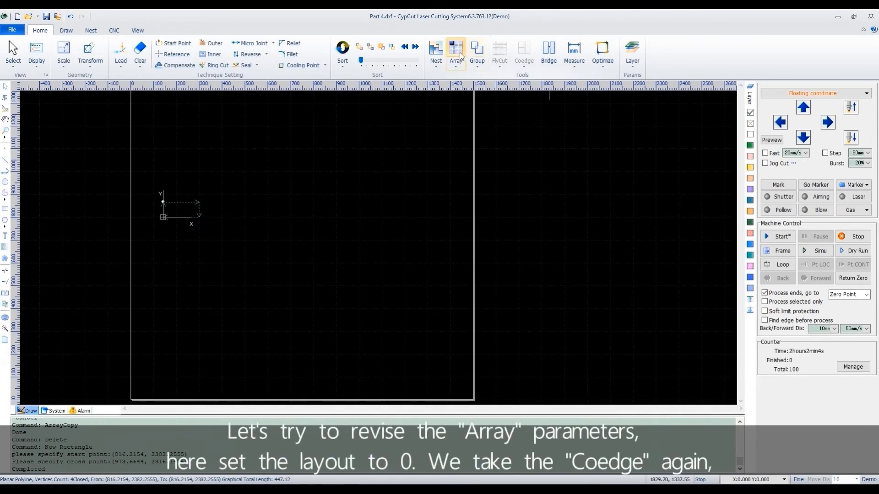
Array the rectangle into a 5×5 grid with 0 mm row and column spacing
left_click(456, 51)
left_click(420, 265)
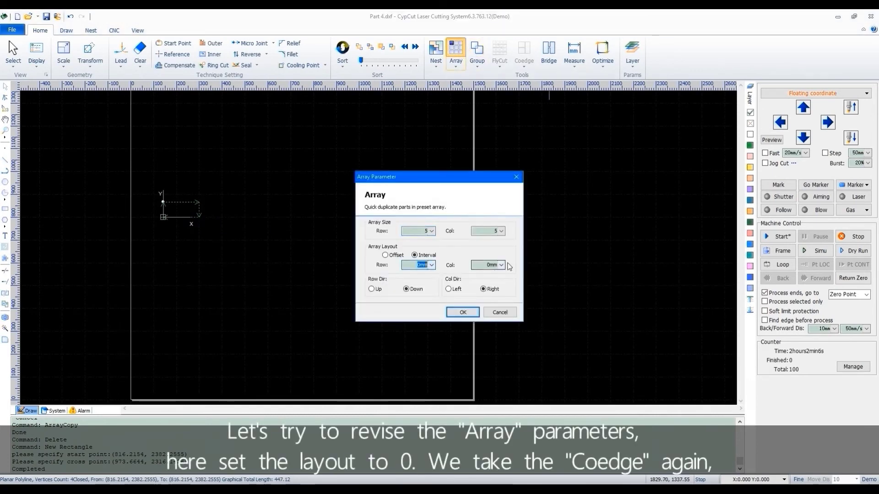
left_click(474, 267)
left_click(463, 312)
scroll(235, 206, "up", 4)
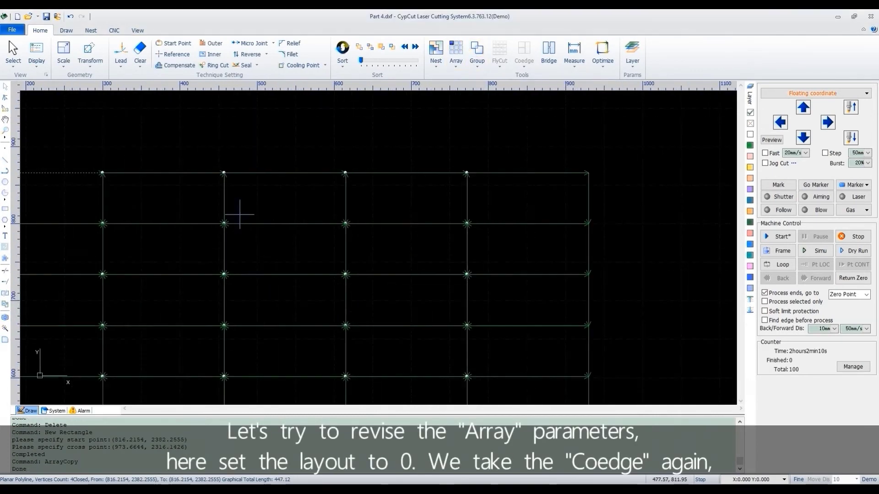
scroll(277, 223, "down", 4)
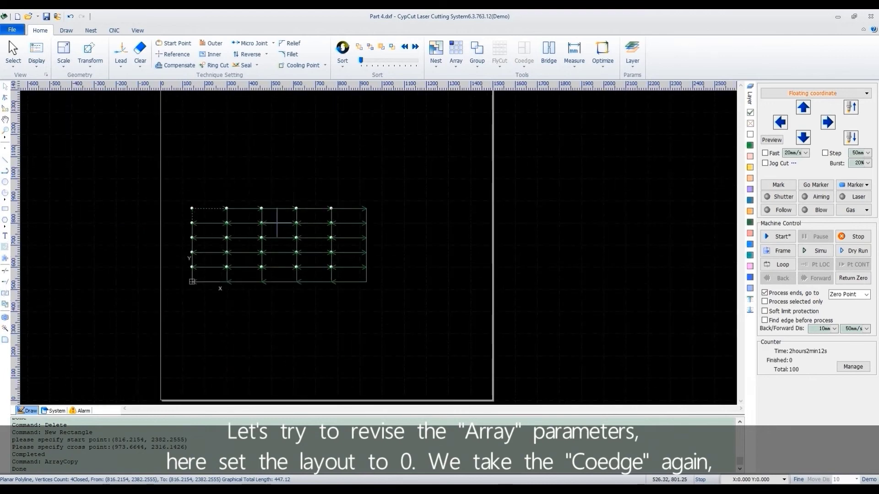
Co-edge all 25 parts with the Grid Pattern and simulate the cutting route
key("ctrl+a")
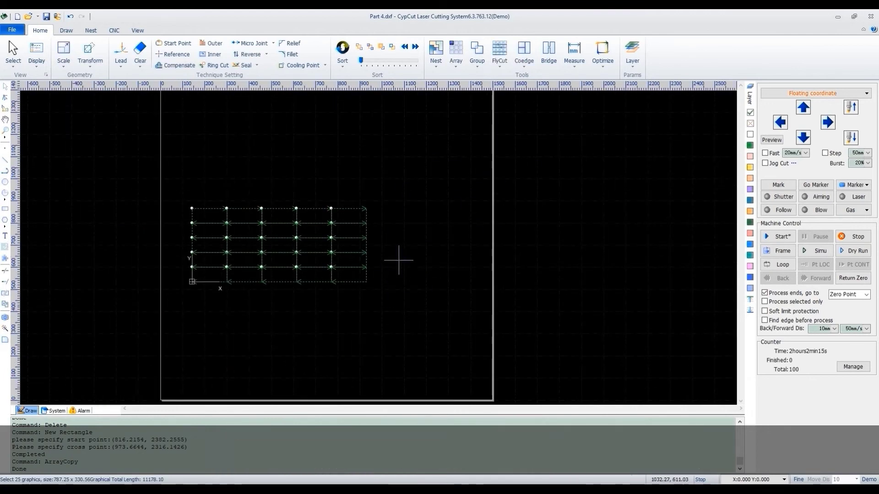
left_click(529, 69)
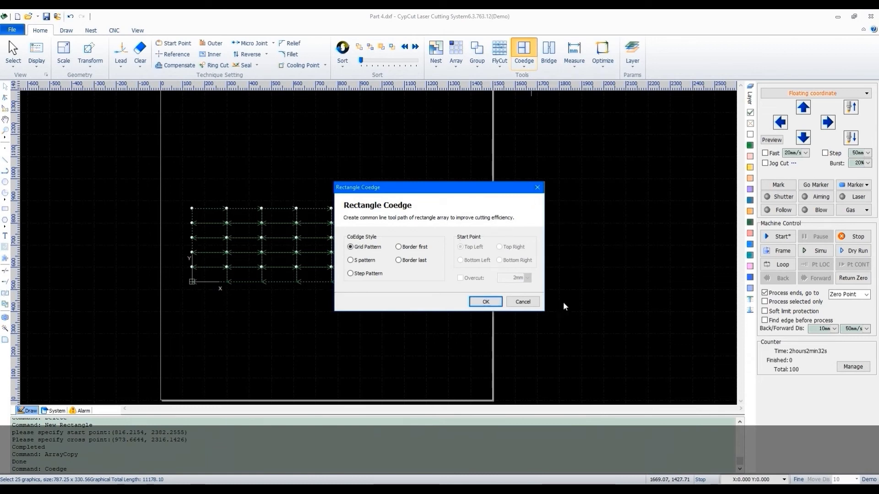
left_click(490, 307)
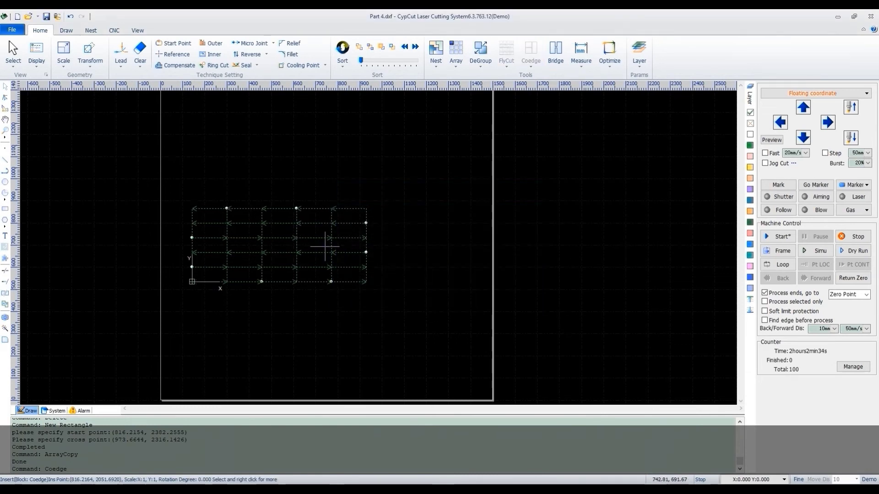
scroll(325, 246, "up", 2)
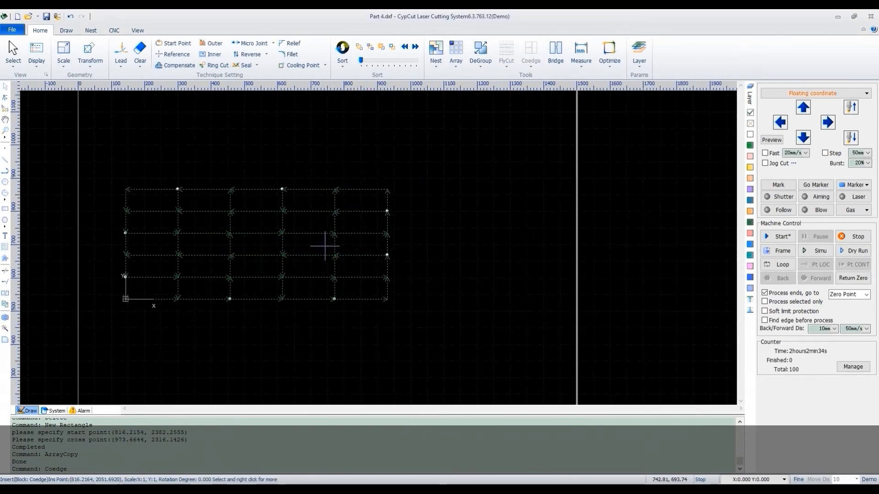
left_click(804, 249)
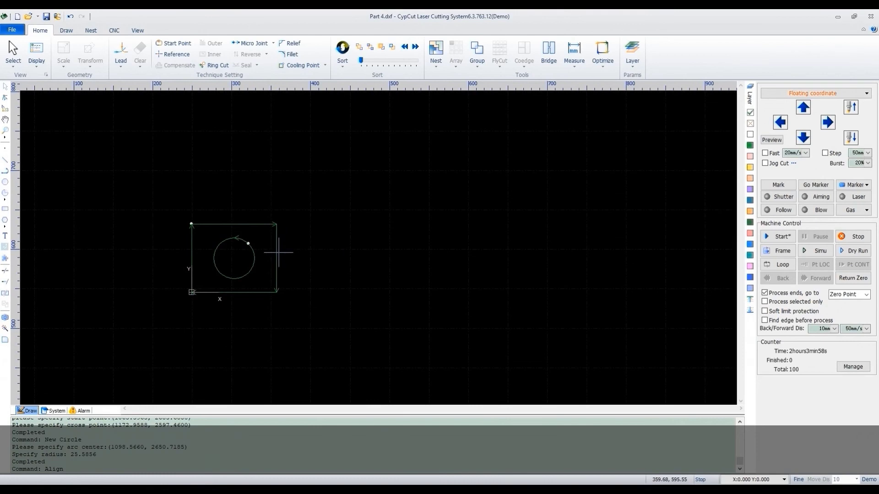
Group the rectangle and its inner circle into one part
left_click(278, 252)
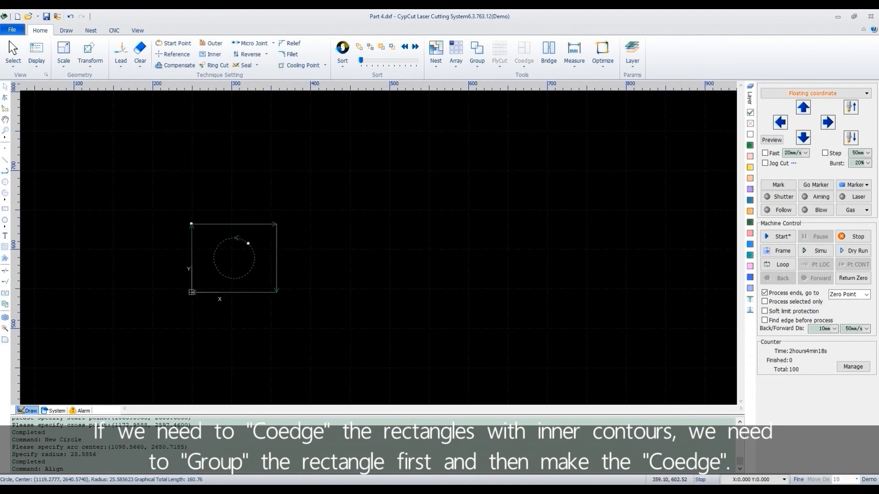
left_click(255, 254, "ctrl")
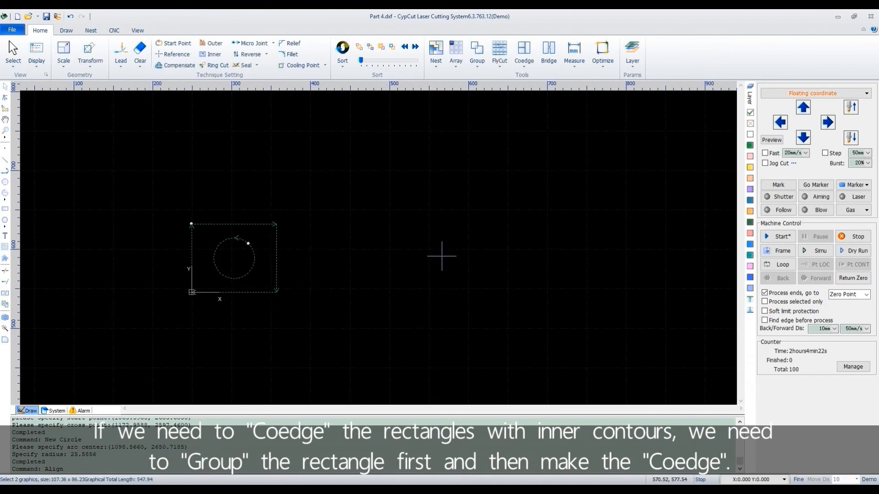
key("ctrl+g")
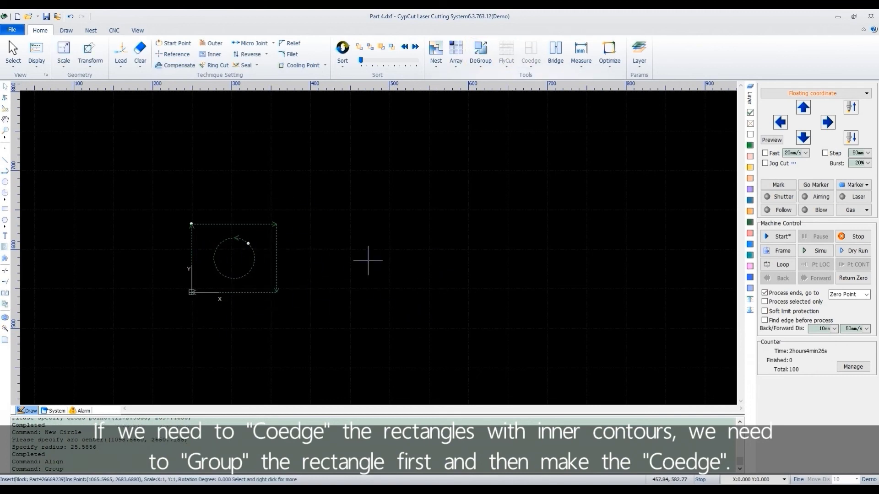
Array the grouped part into a touching 5×5 grid
left_click(456, 50)
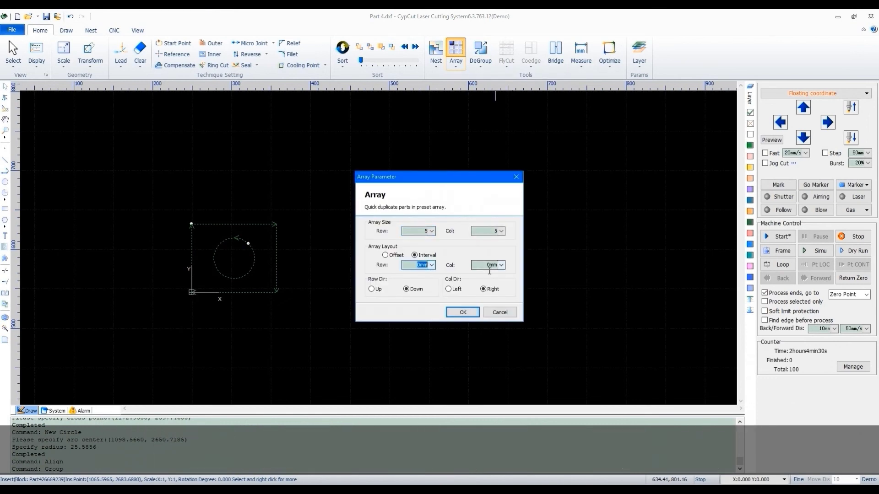
left_click(463, 312)
scroll(593, 310, "down", 2)
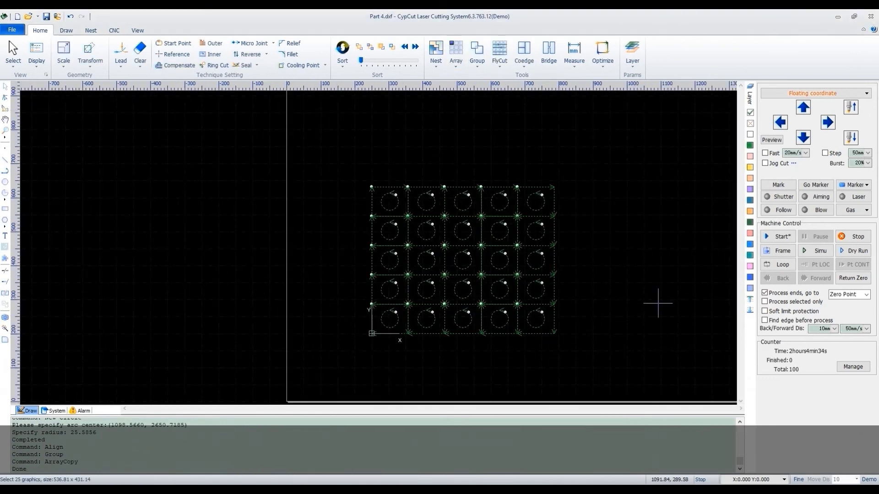
Apply co-edge to the grouped 5×5 array and simulate its cutting route
left_click(523, 49)
left_click(480, 300)
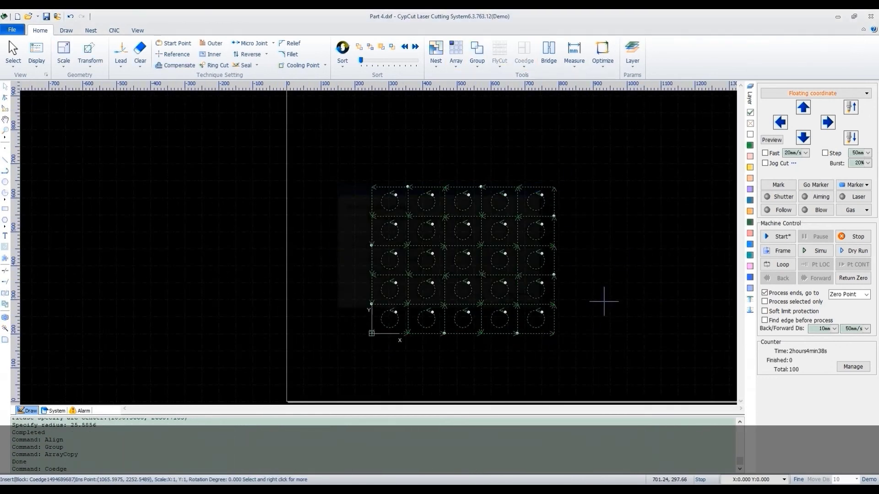
left_click(815, 250)
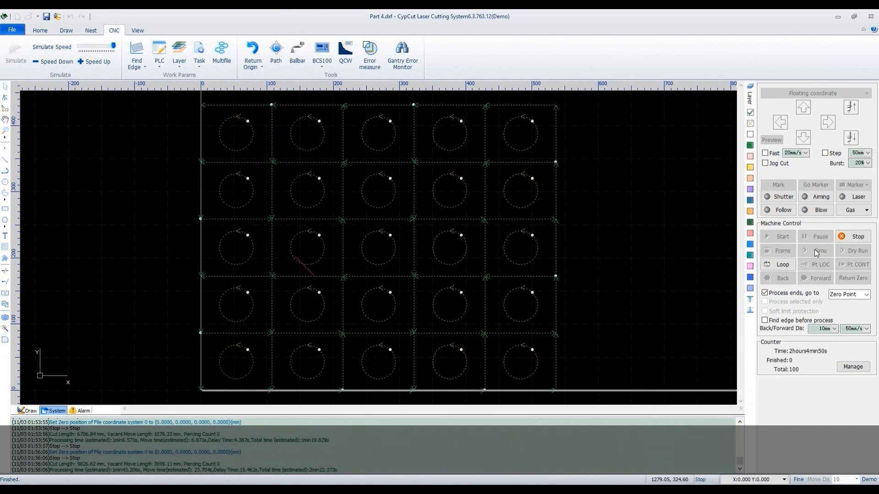